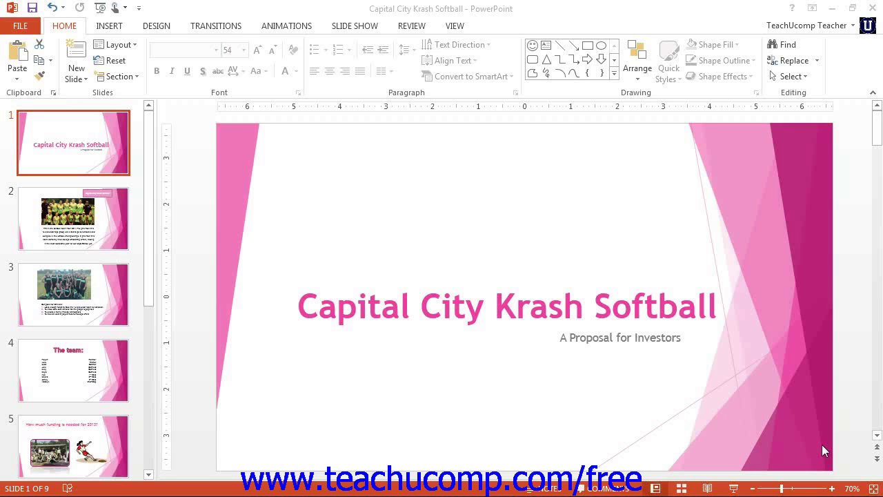
- Switch to the Design ribbon to show the presentation's themes and variants
left_click(163, 27)
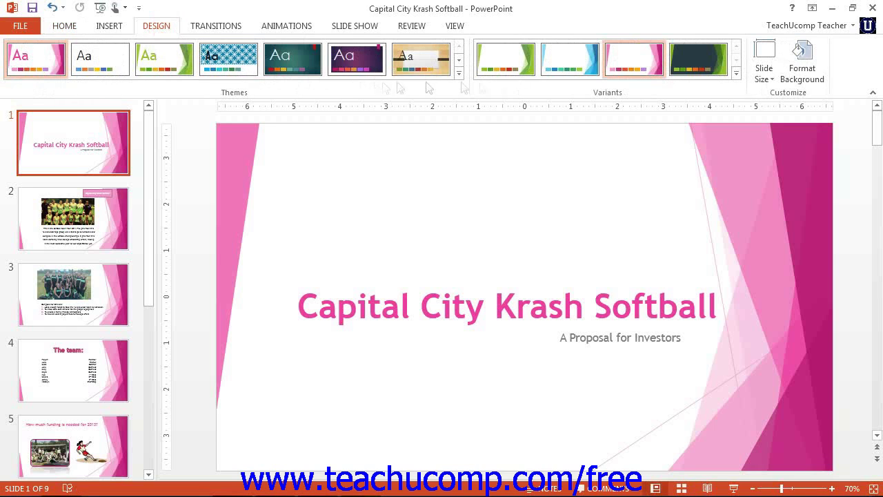
- Start a custom colour scheme via Variants > Colors > Customize Colors
left_click(735, 76)
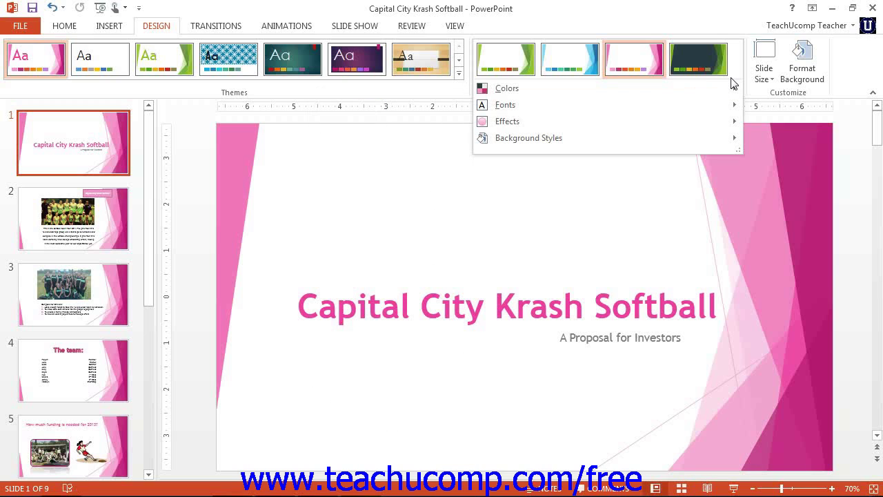
mouse_move(507, 88)
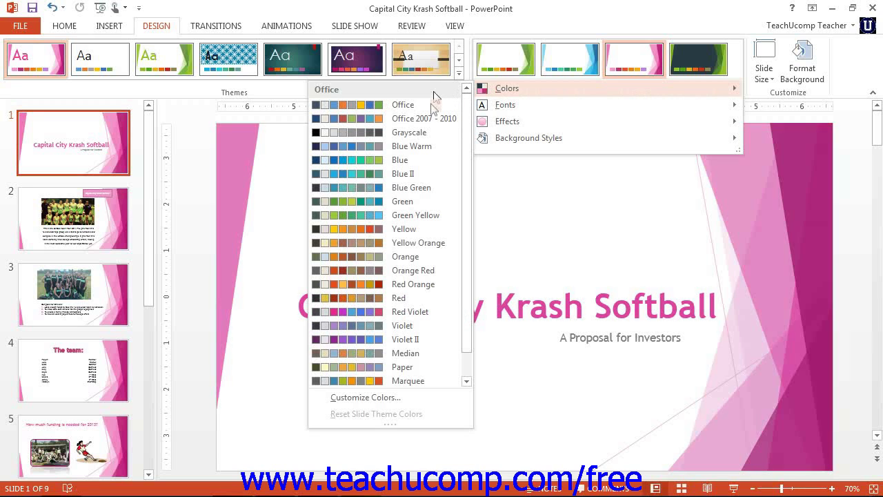
left_click(404, 400)
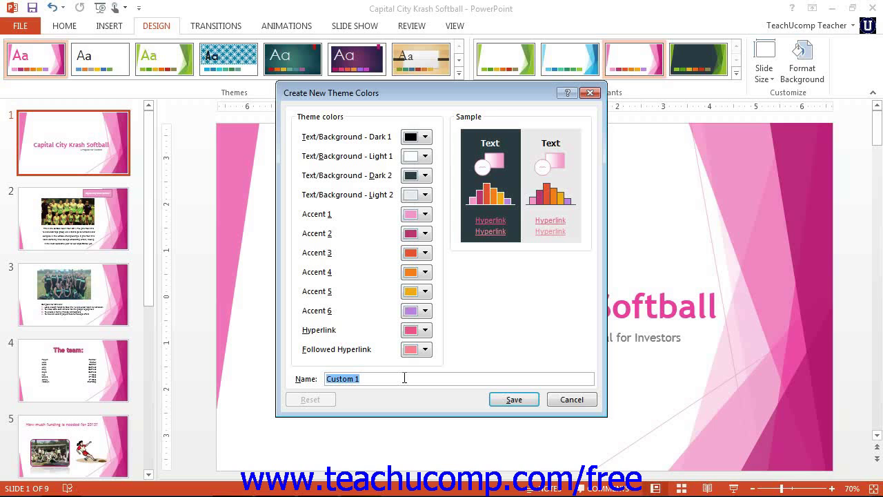
- Set Dark 1 text to a darker grey and Light 1 background to a light grey
left_click(417, 137)
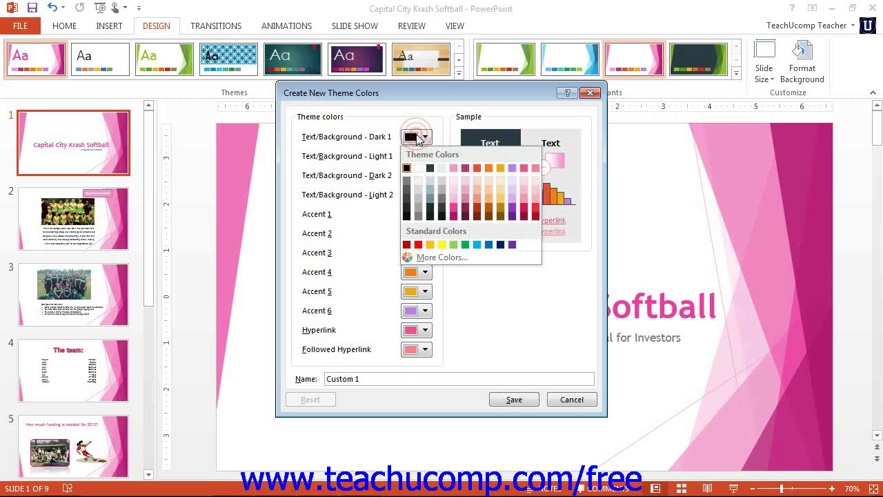
left_click(407, 207)
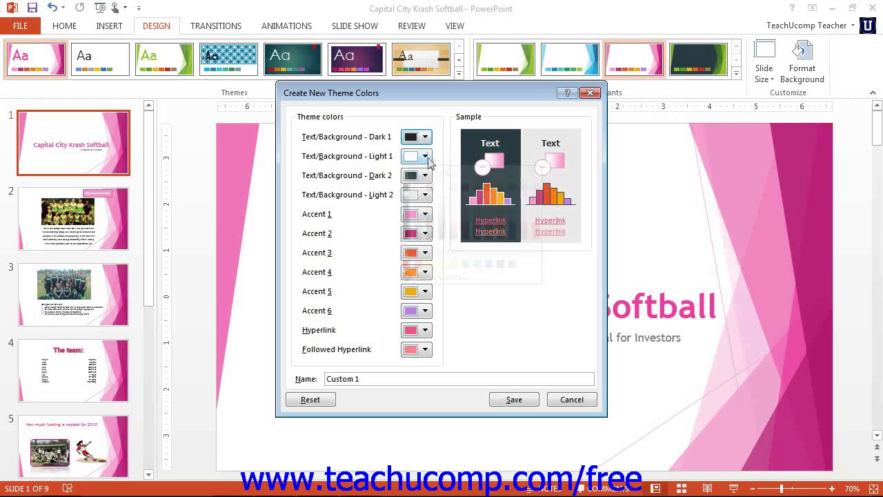
left_click(420, 200)
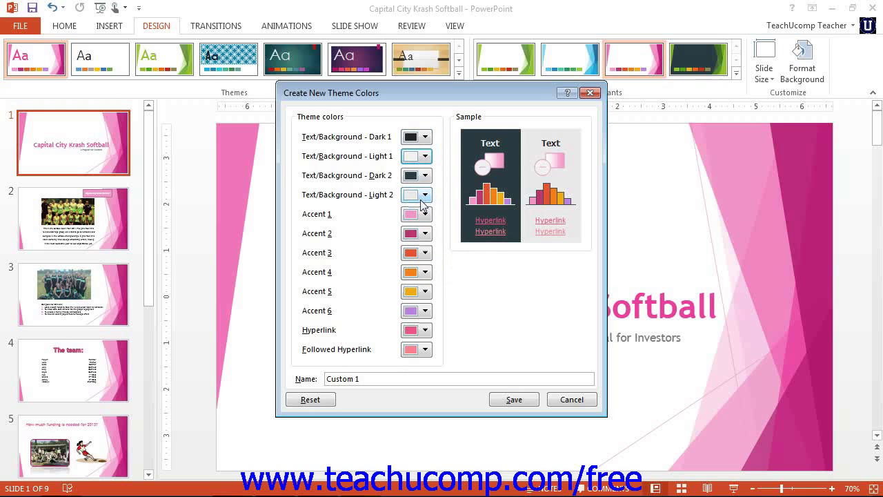
- Set Accent 1 to dark grey, Accent 2 light pink, Accent 4 orange, Accent 6 grey-blue
left_click(425, 214)
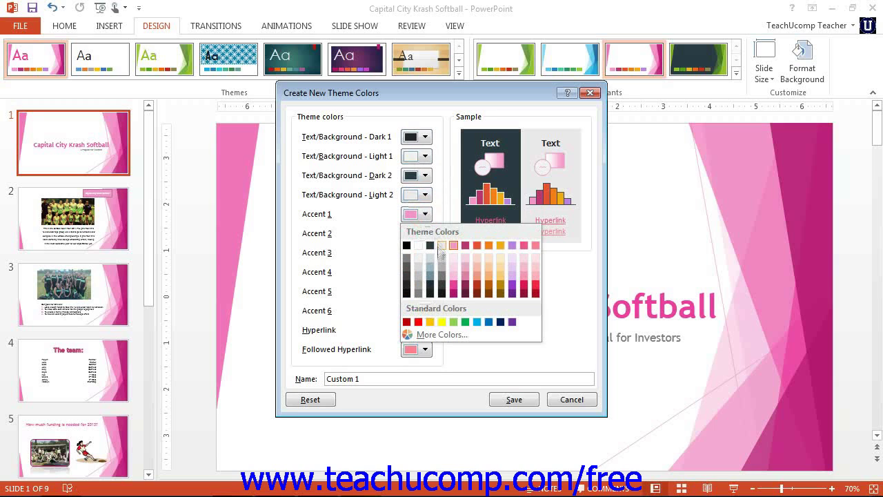
left_click(432, 286)
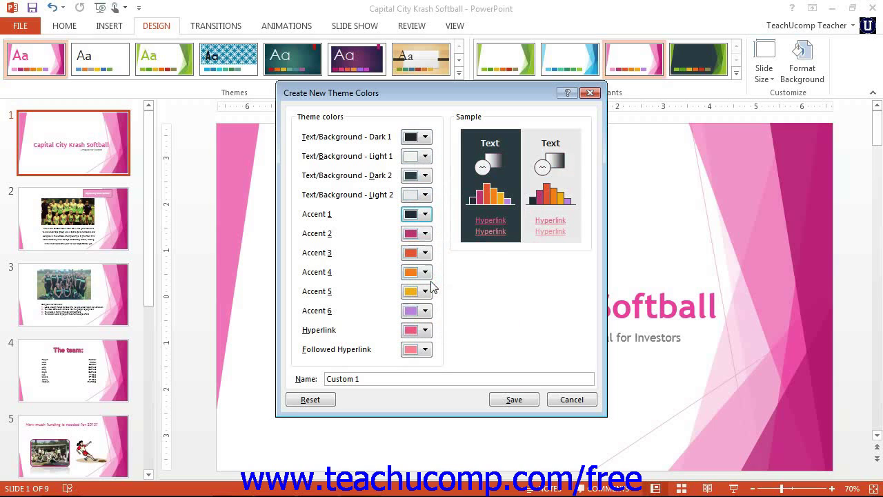
left_click(425, 234)
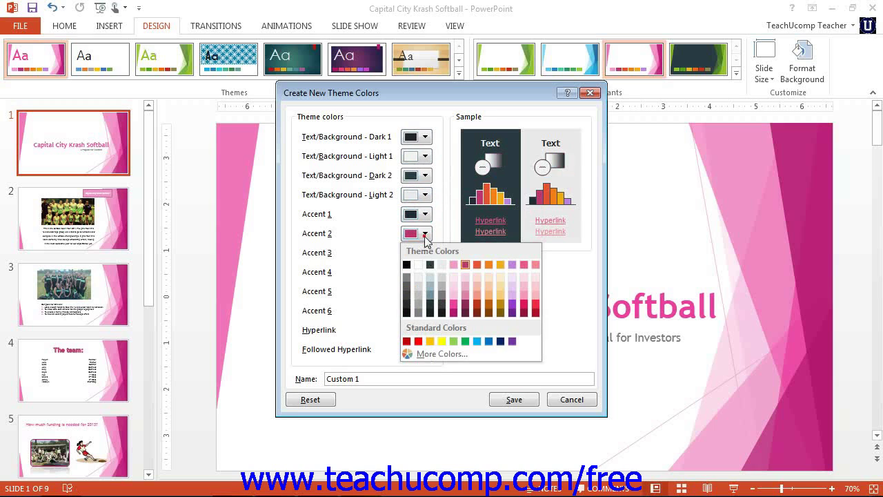
left_click(479, 285)
left_click(426, 272)
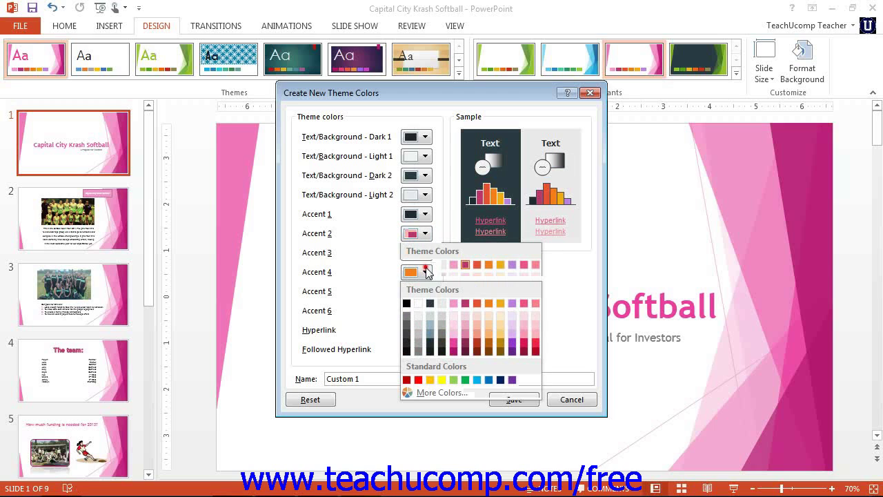
left_click(488, 305)
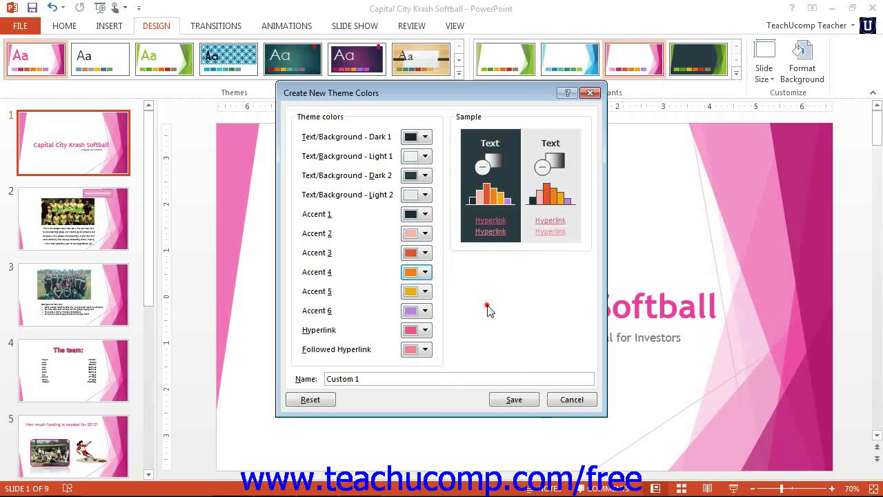
left_click(425, 311)
left_click(430, 375)
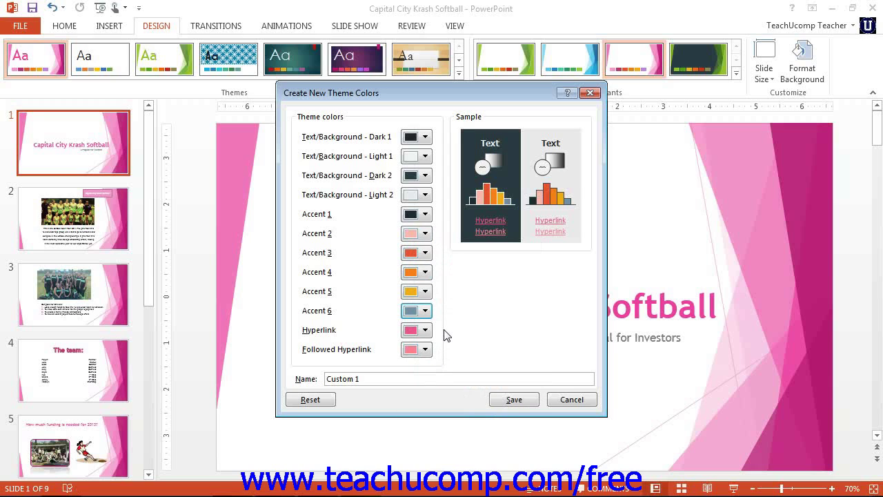
- Replace the name Custom 1 with 'Capital City Krash' and save the colour scheme
left_click(381, 378)
left_click_drag(376, 378, 319, 377)
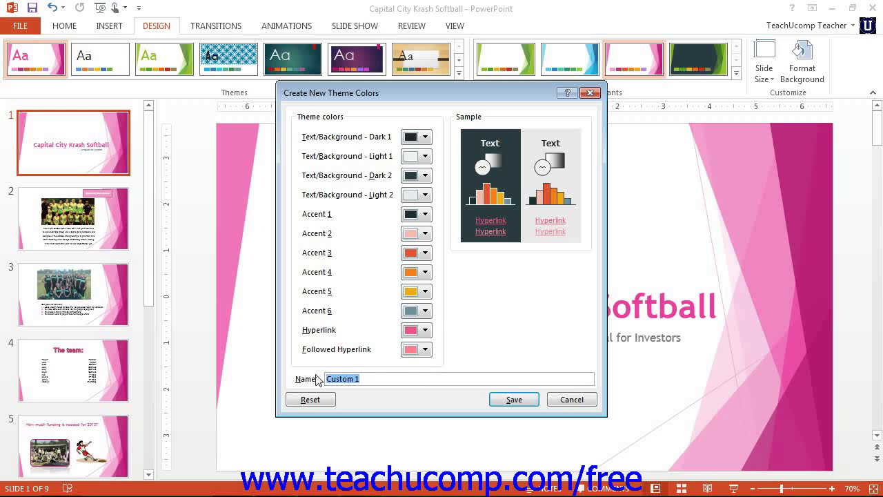
type("Capital City Krash")
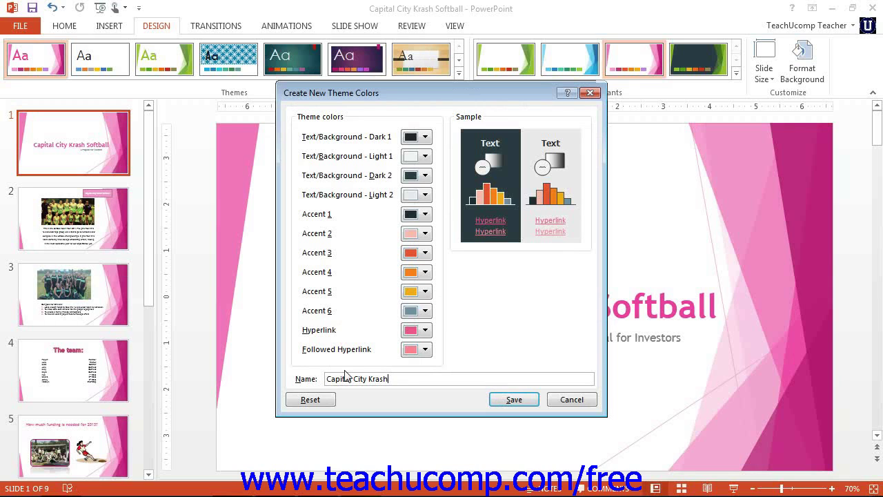
left_click(498, 403)
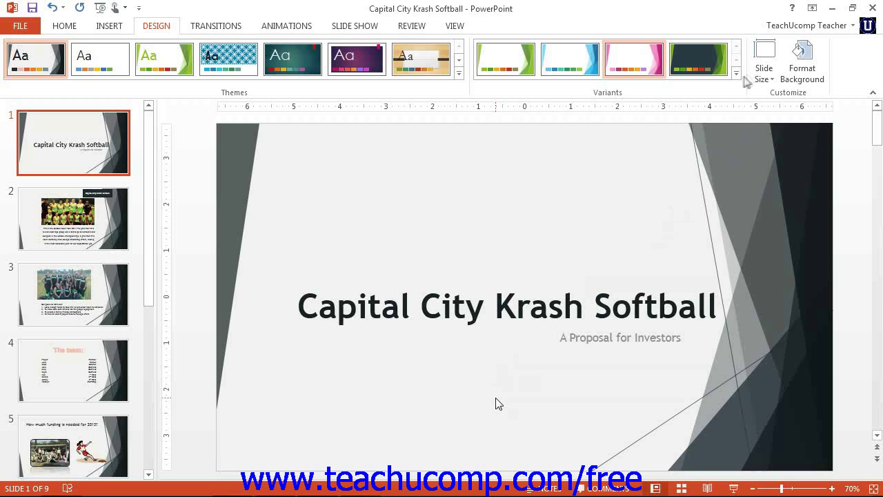
left_click(736, 73)
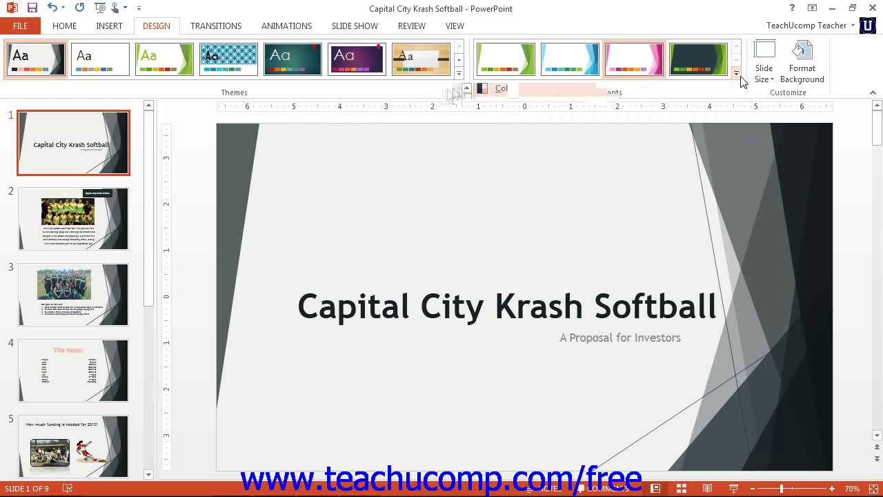
left_click(736, 73)
mouse_move(508, 87)
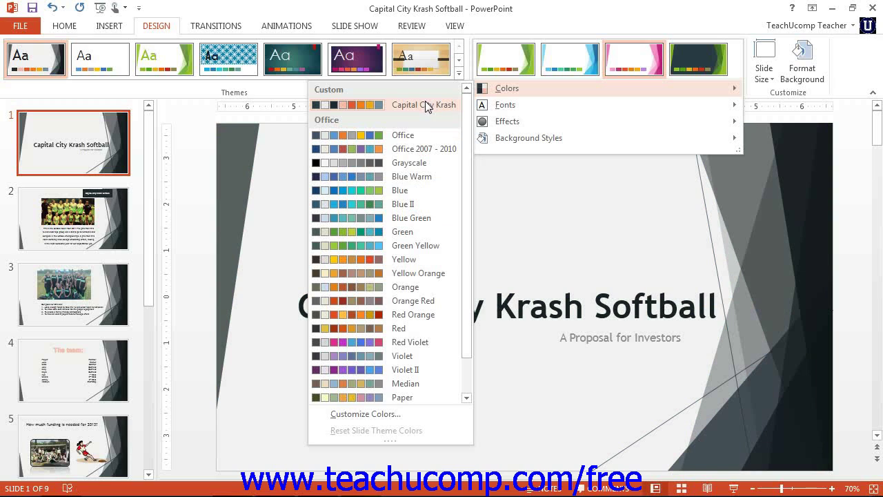
left_click(286, 144)
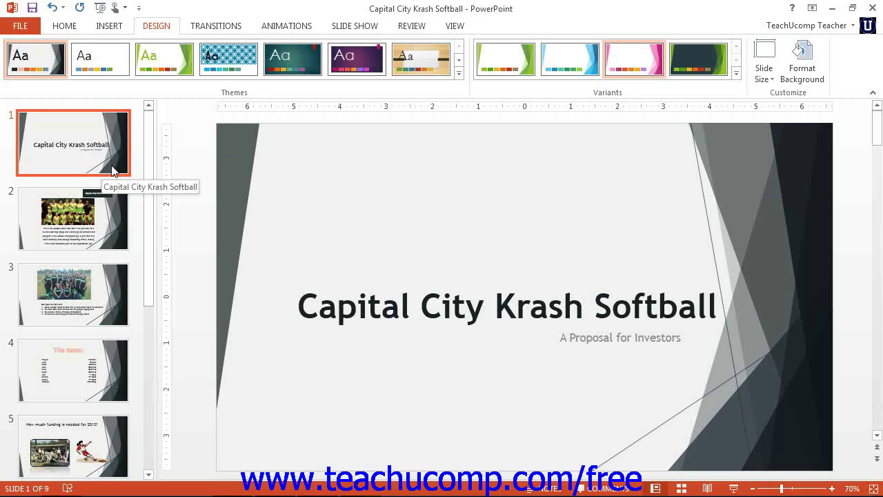
- With slides 2 and 3 selected, apply Capital City Krash colours to all slides
left_click(27, 201, "ctrl")
left_click(27, 308, "ctrl")
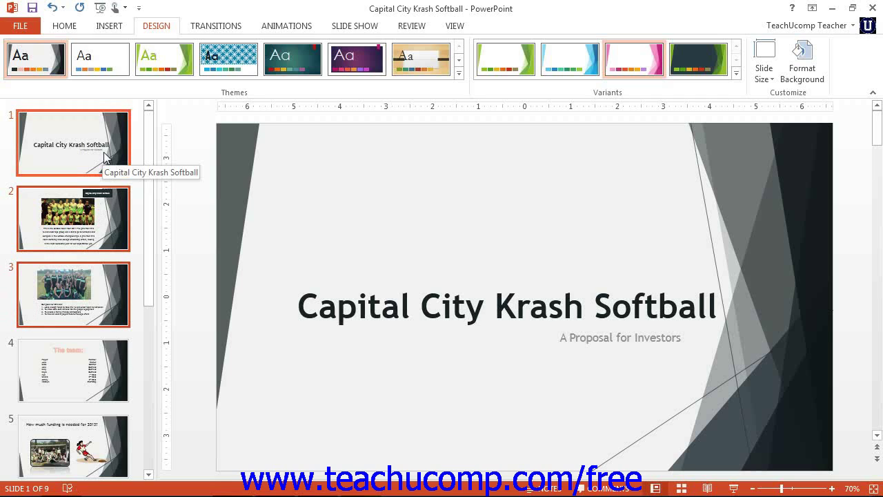
left_click(737, 73)
mouse_move(656, 93)
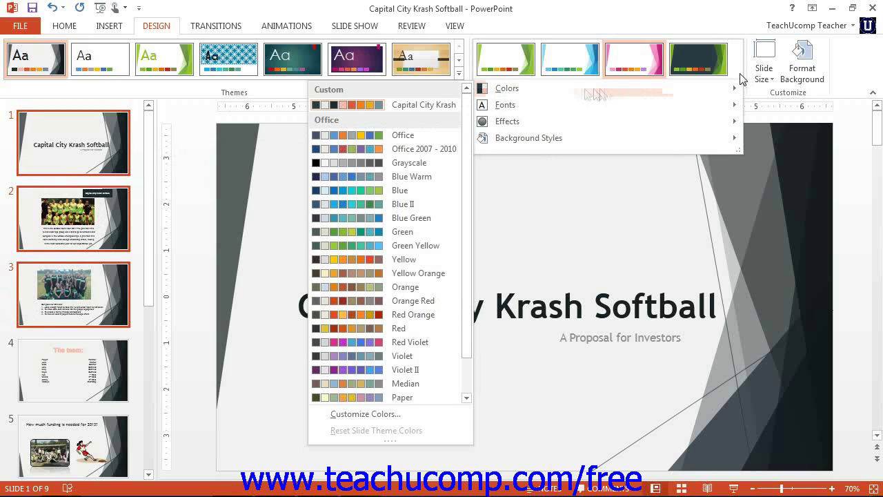
right_click(430, 104)
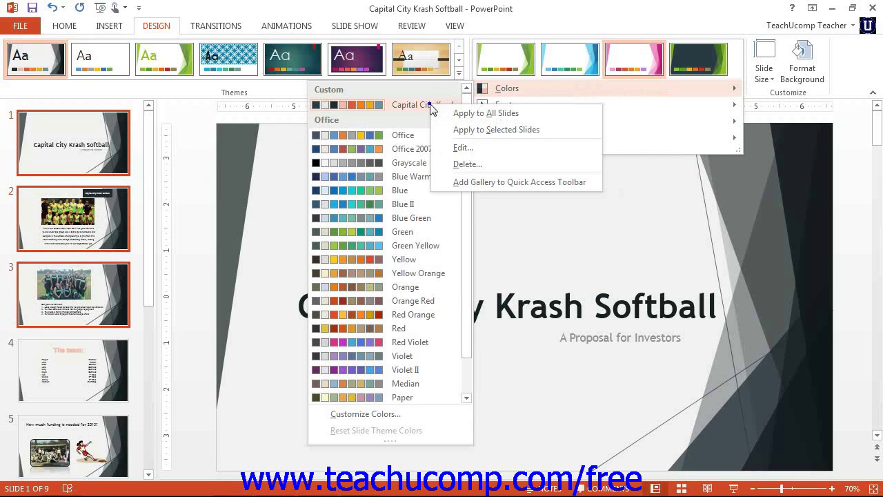
left_click(467, 115)
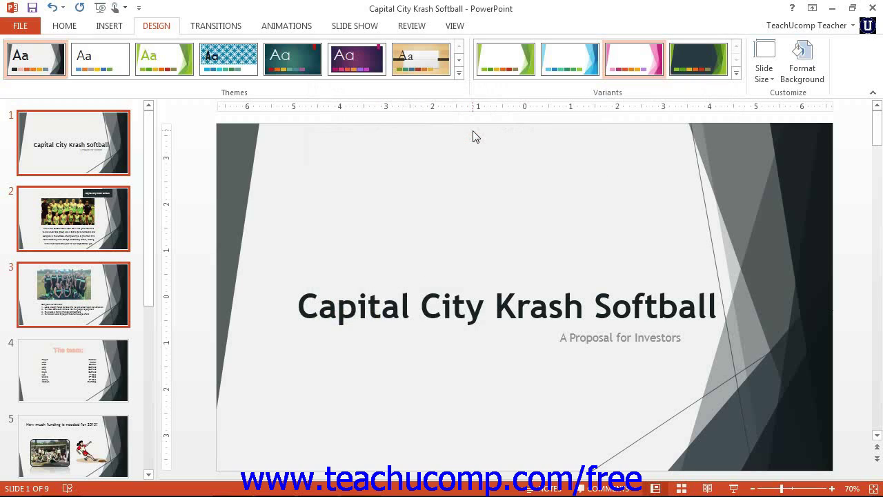
- Open the Capital City Krash colour scheme for editing from the Variants Colors list
left_click(394, 187)
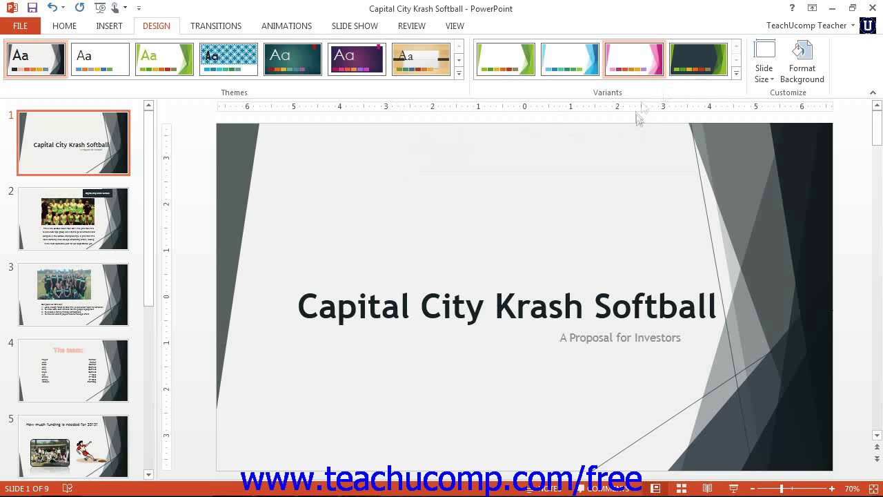
left_click(737, 74)
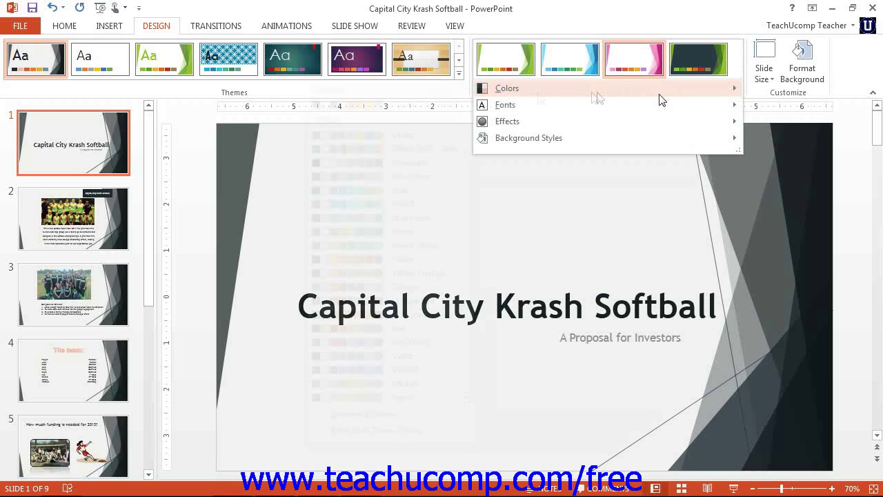
right_click(432, 100)
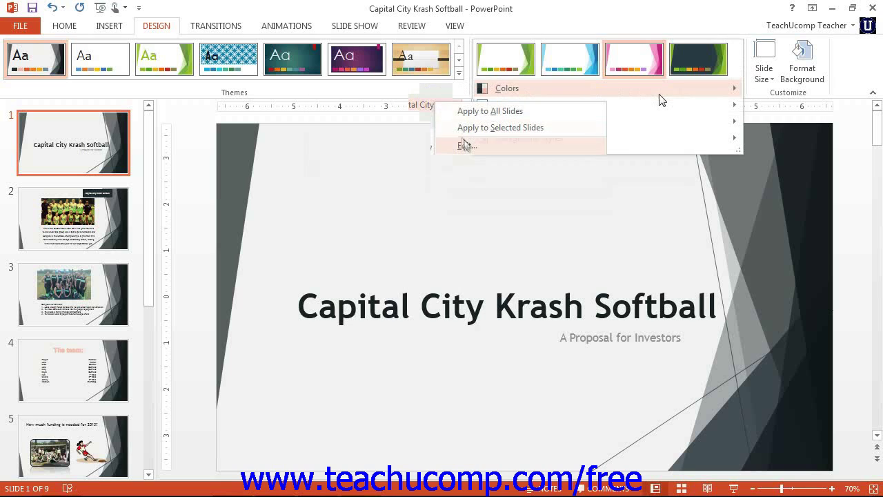
left_click(465, 142)
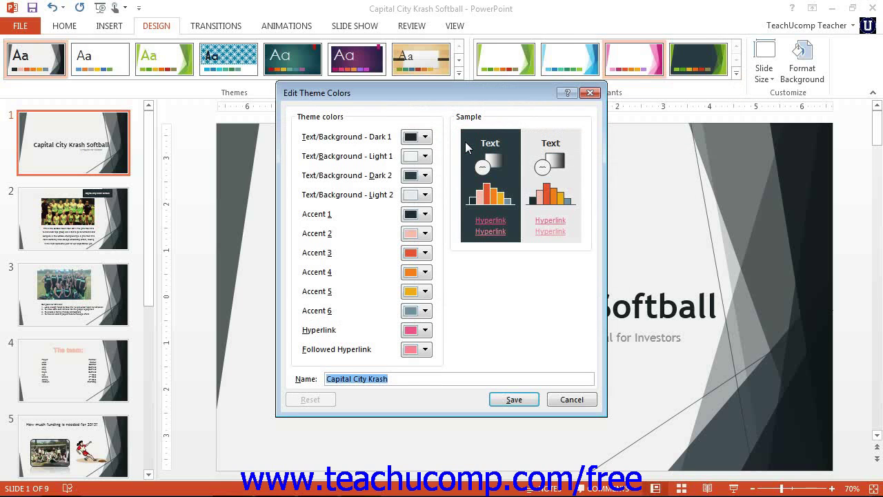